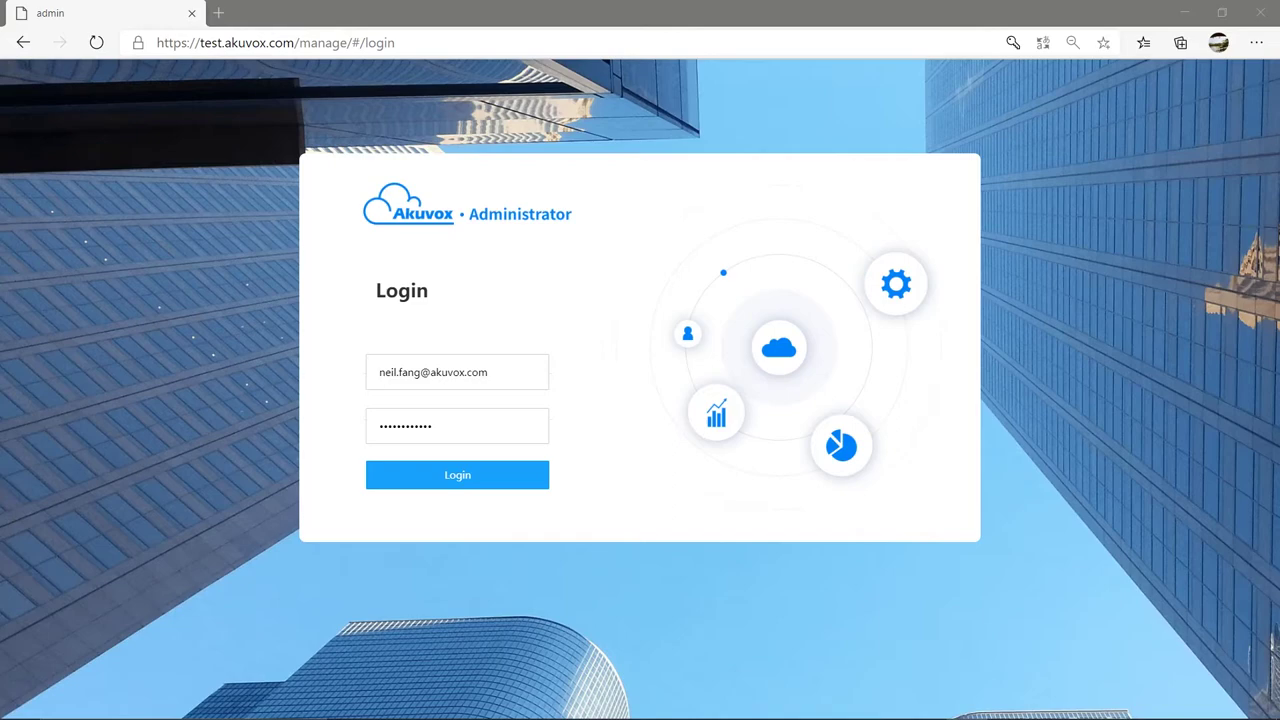
Log in, go to Resident Auth's PIN list, and start a new PIN entry.
click(480, 480)
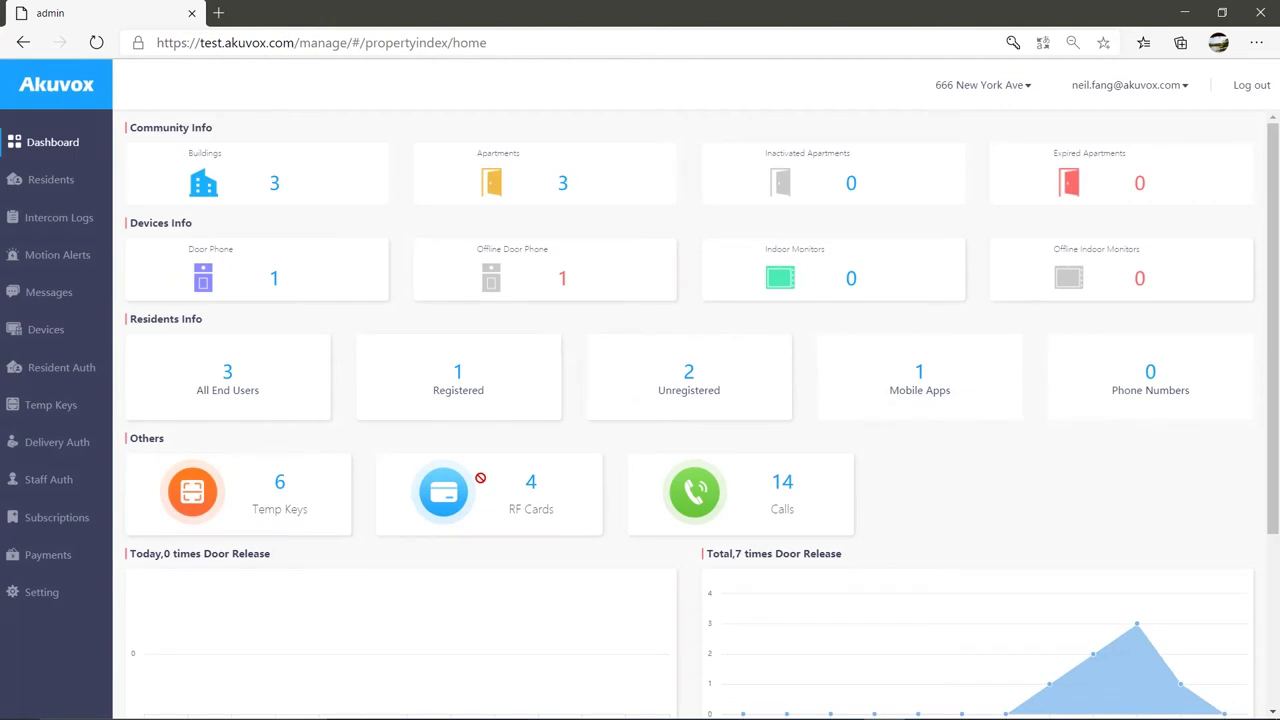
click(88, 372)
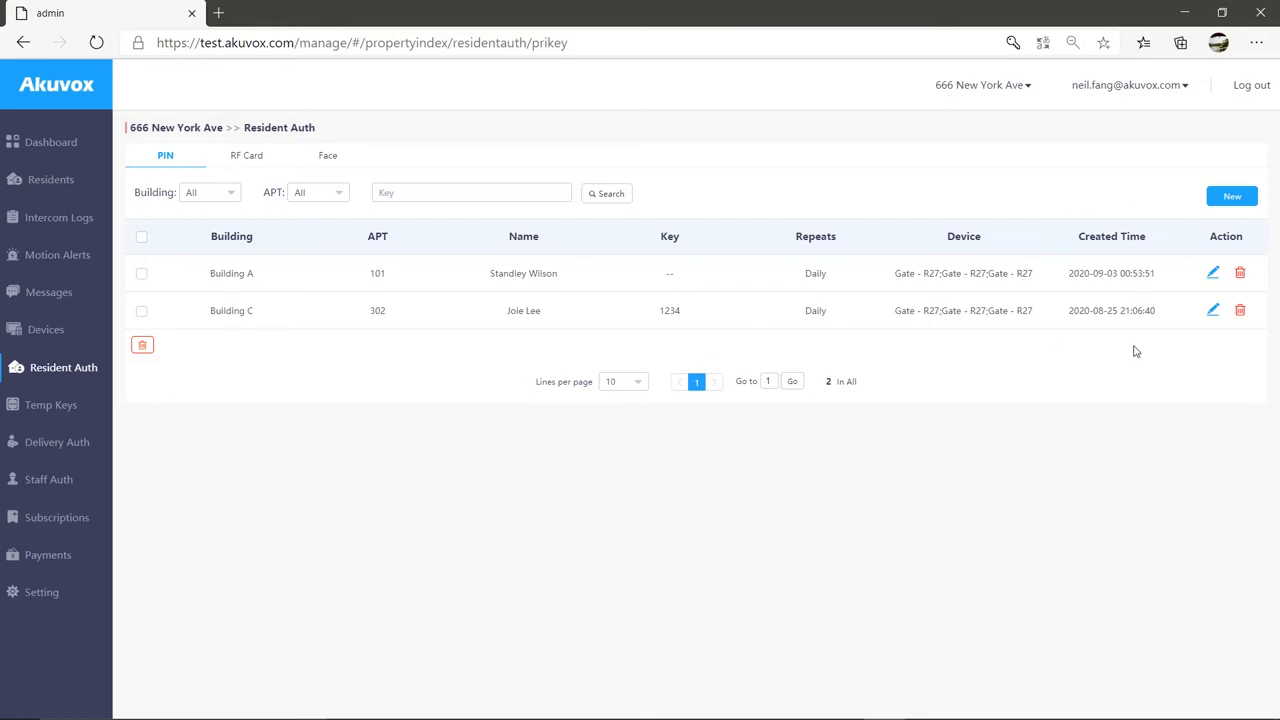
click(1232, 196)
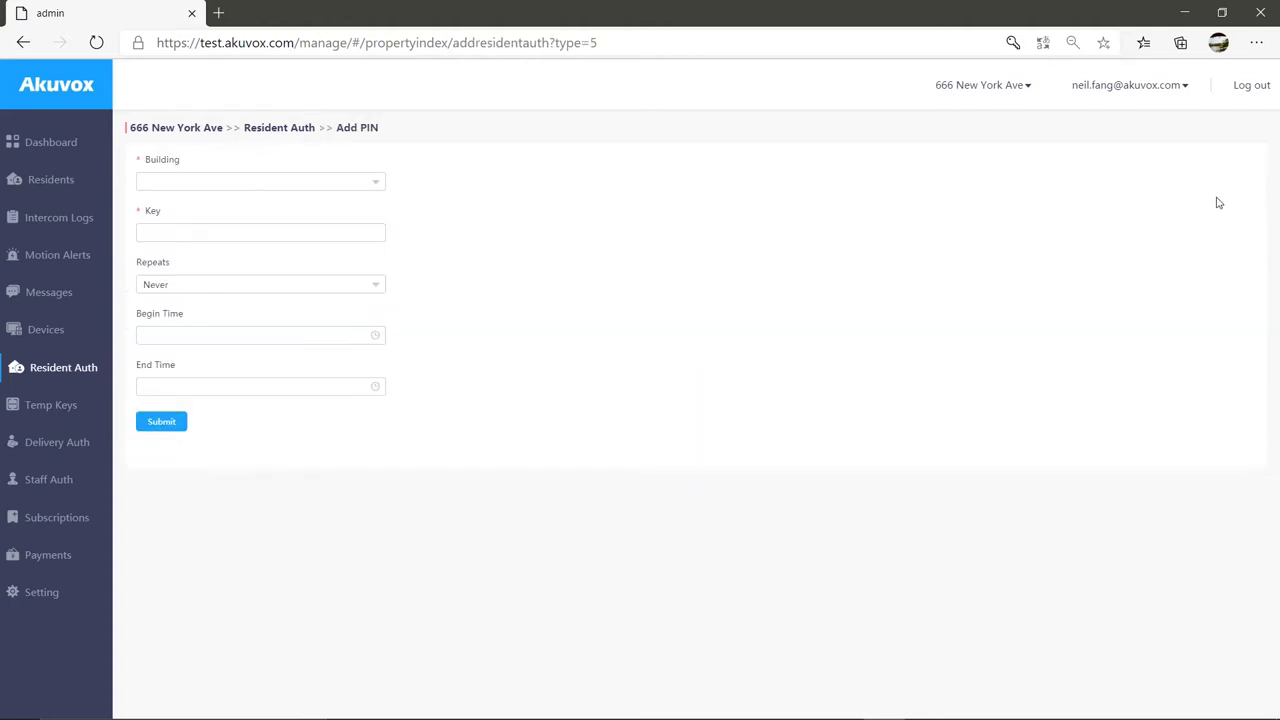
click(366, 182)
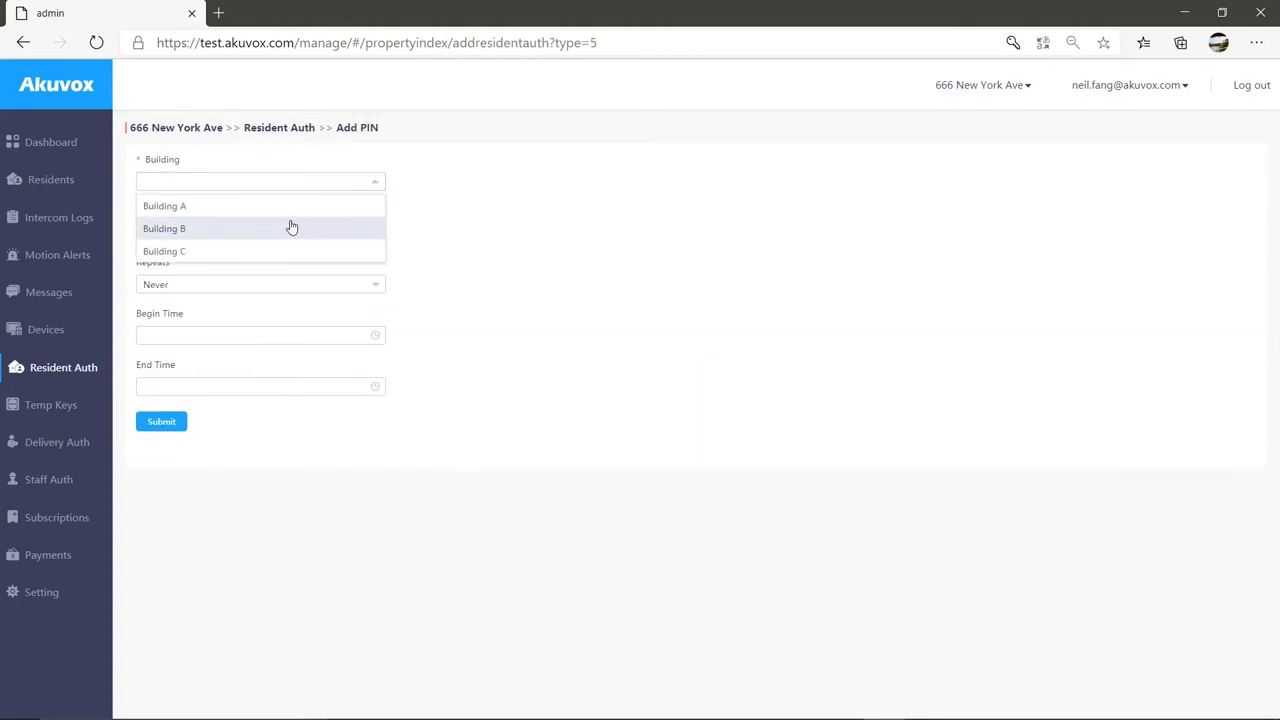
click(291, 228)
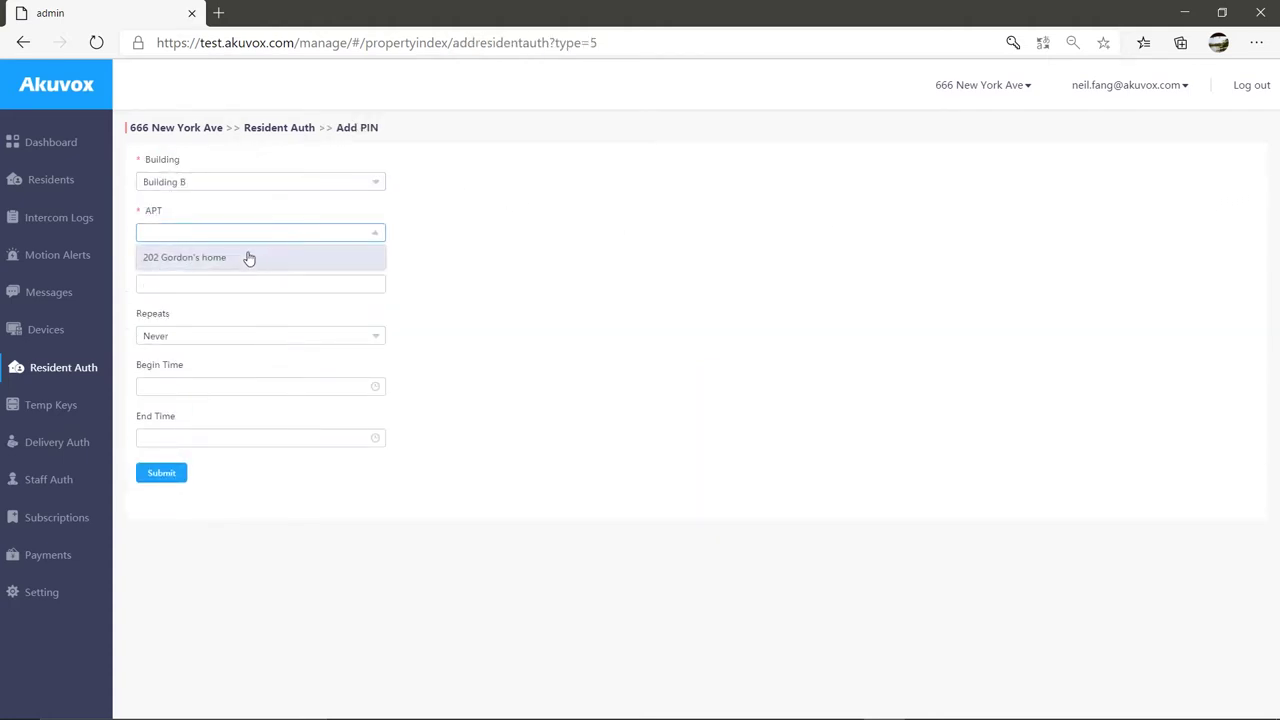
click(249, 258)
click(222, 286)
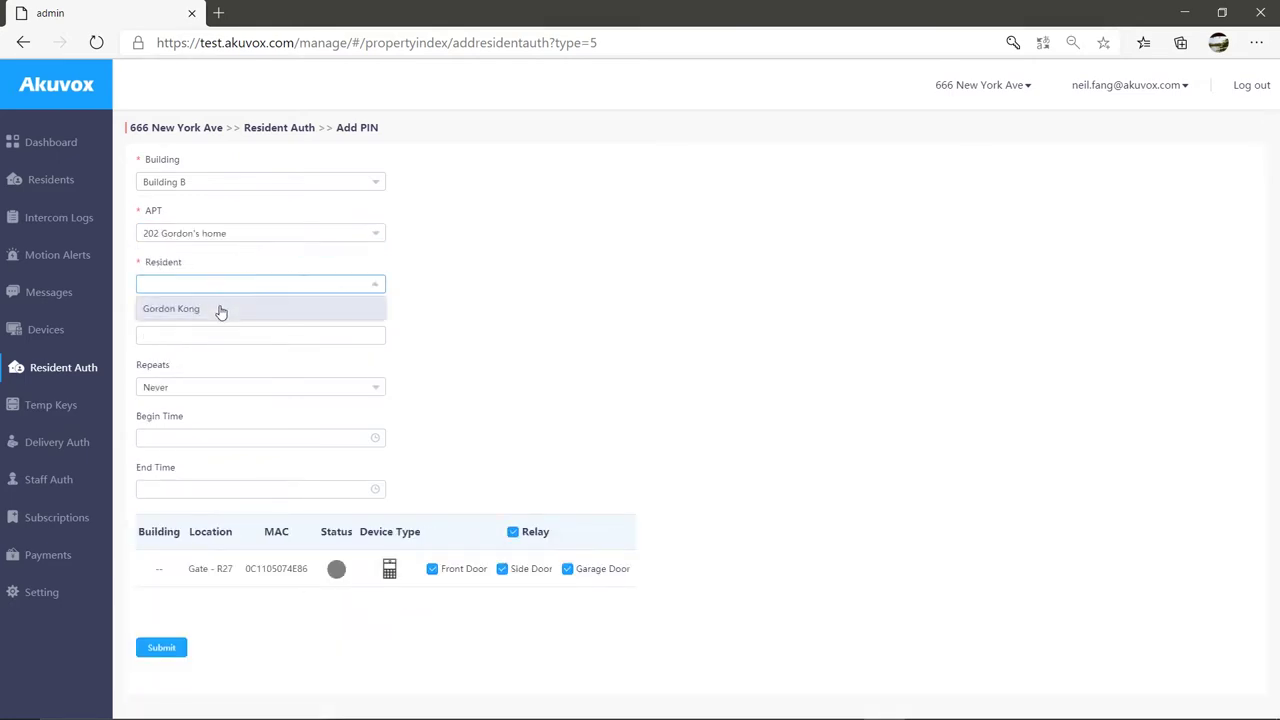
click(221, 311)
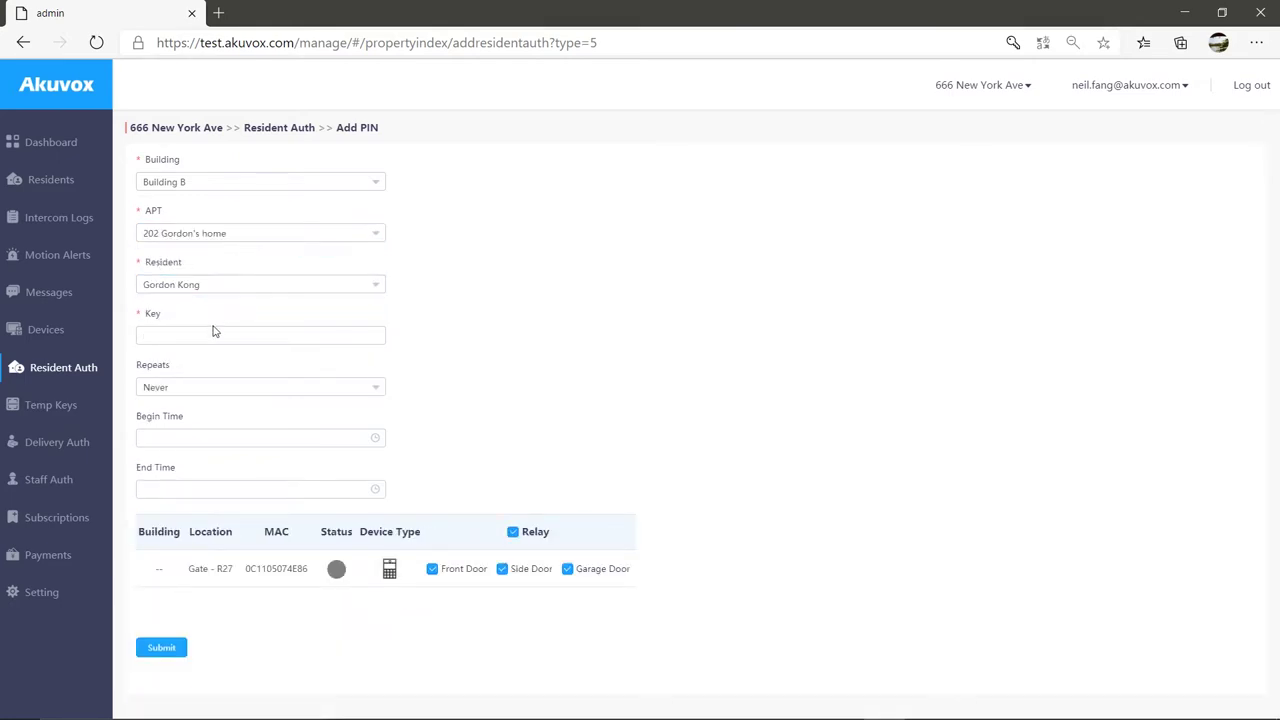
click(211, 334)
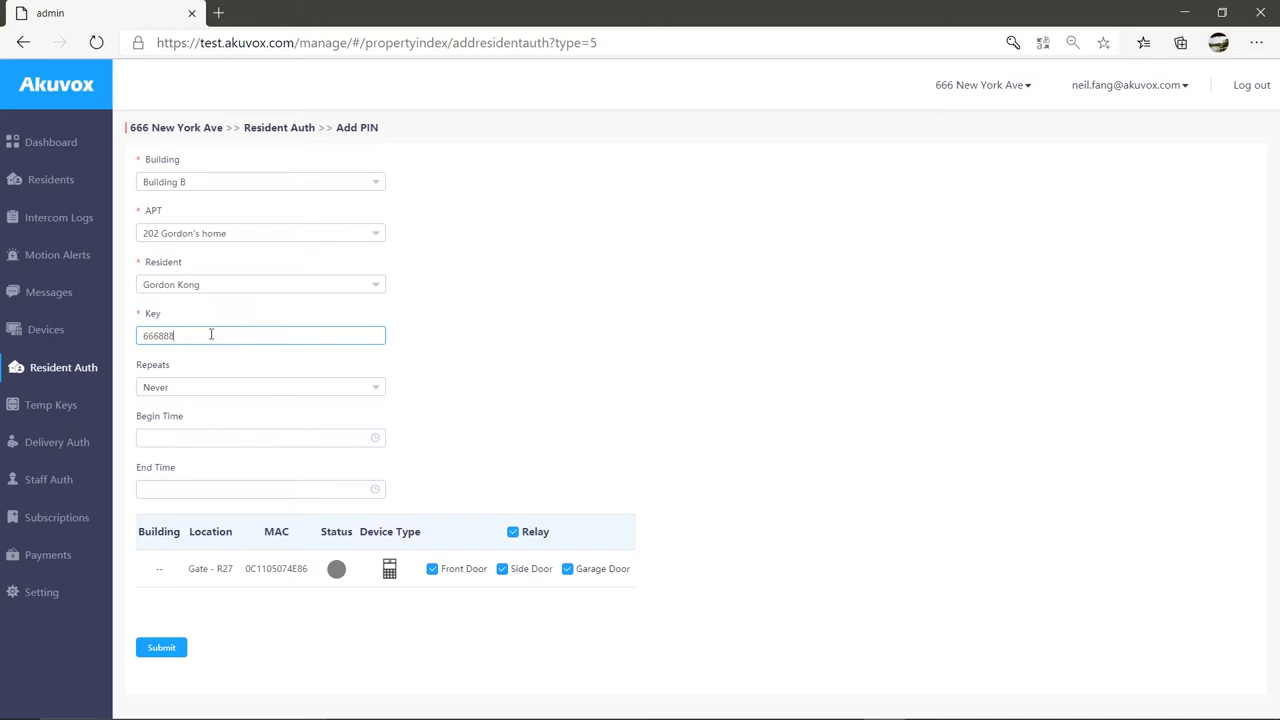
Set the PIN's repeat schedule to Daily.
click(208, 387)
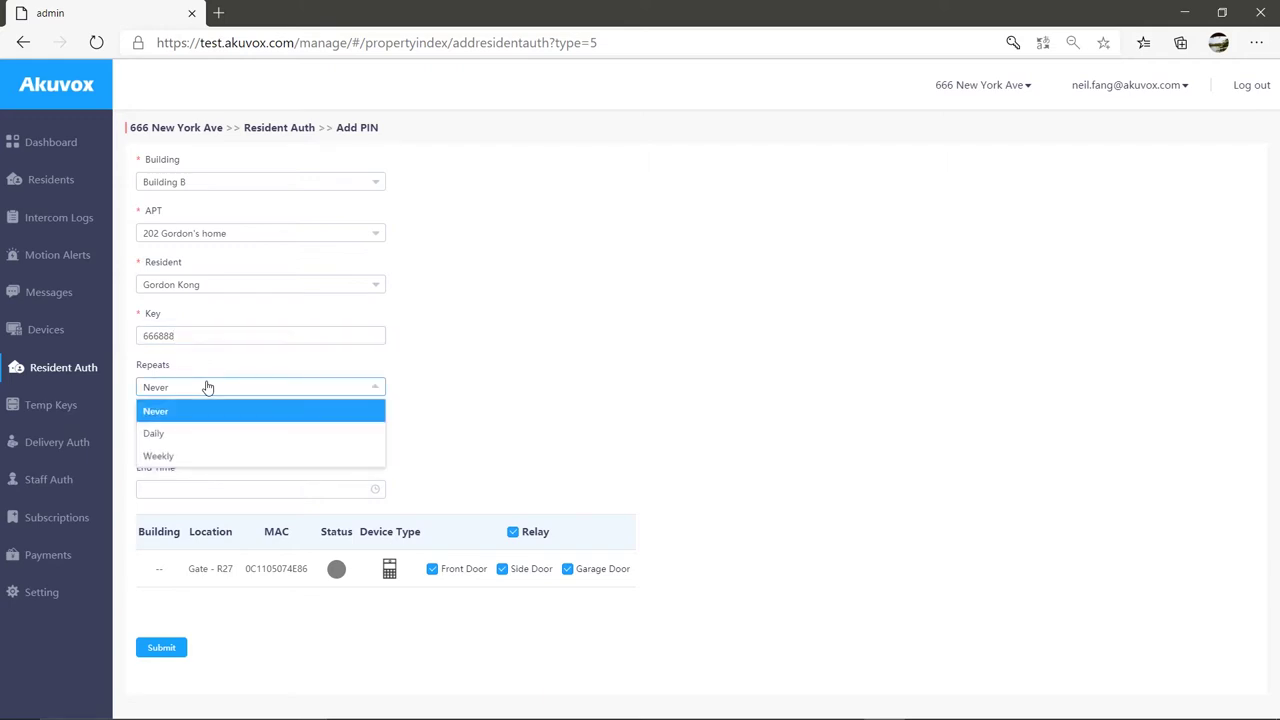
click(164, 416)
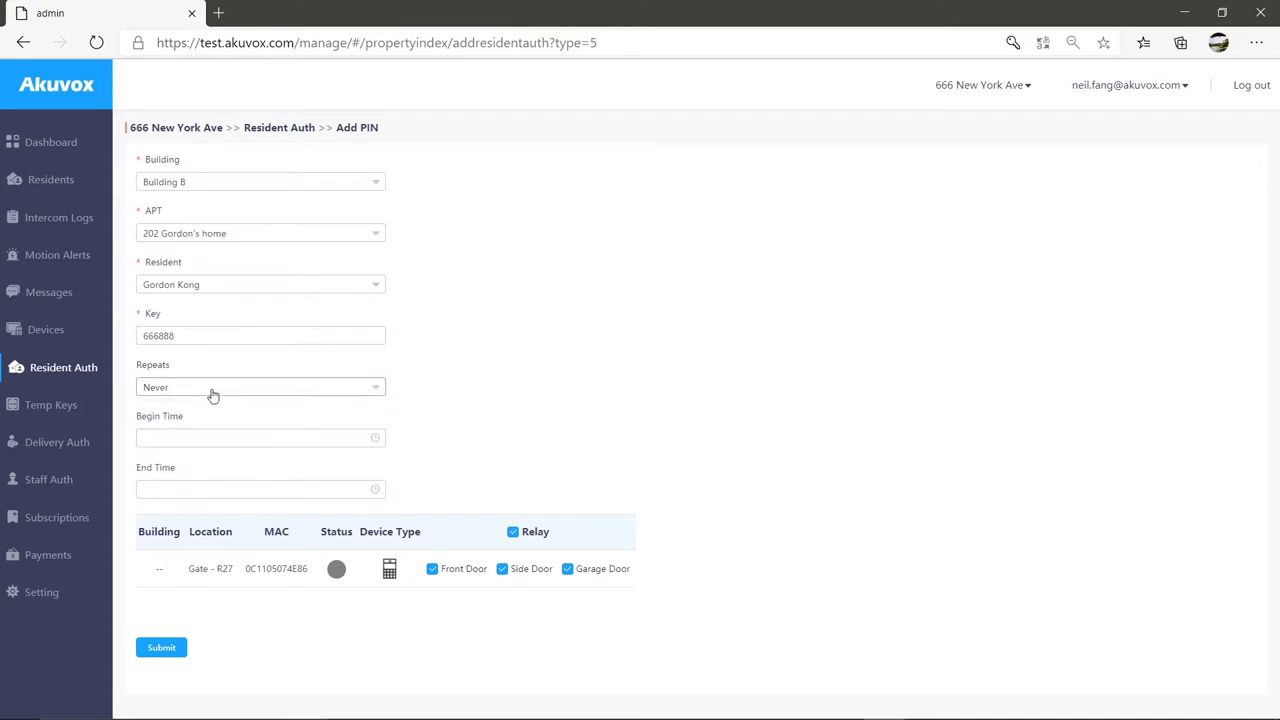
click(212, 392)
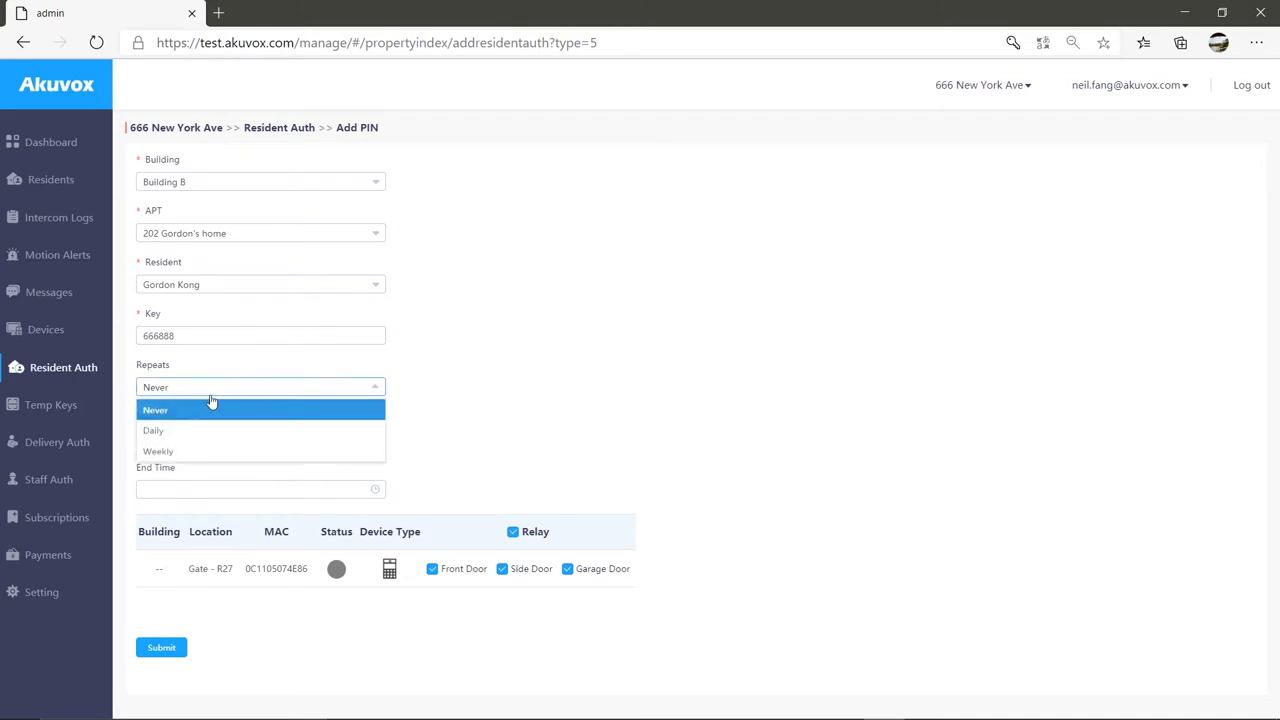
click(158, 437)
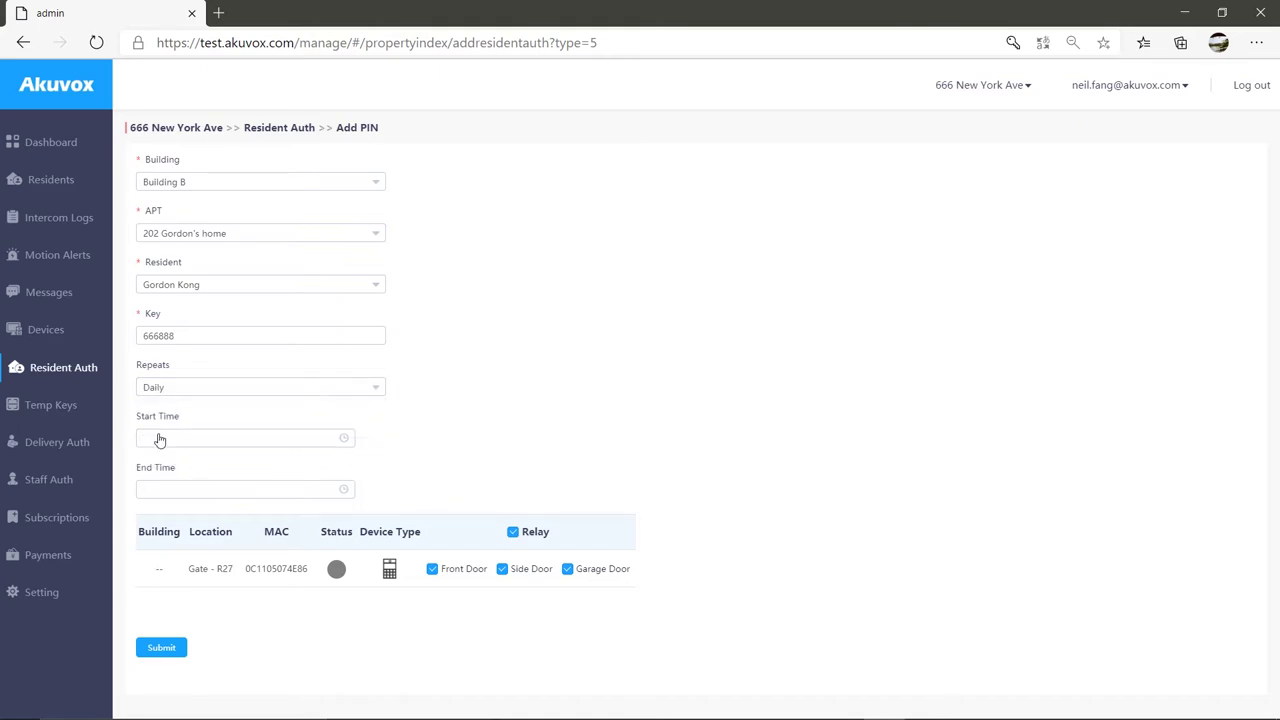
click(213, 394)
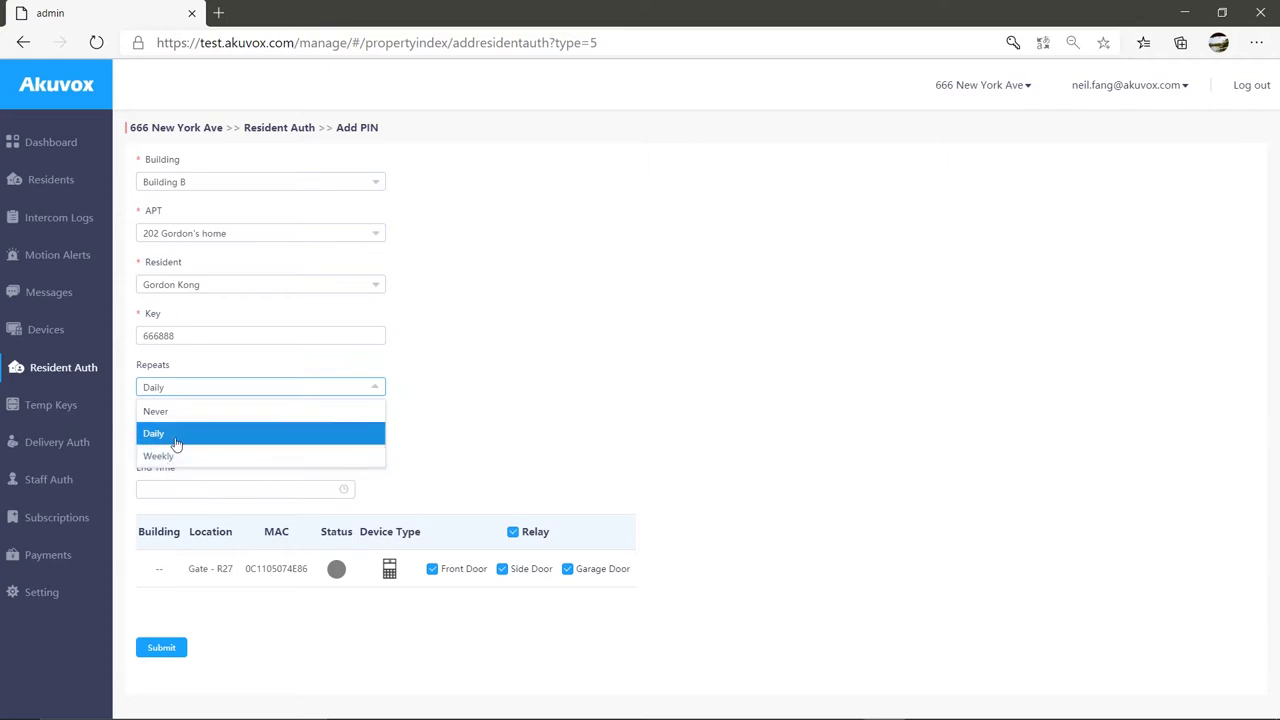
click(153, 458)
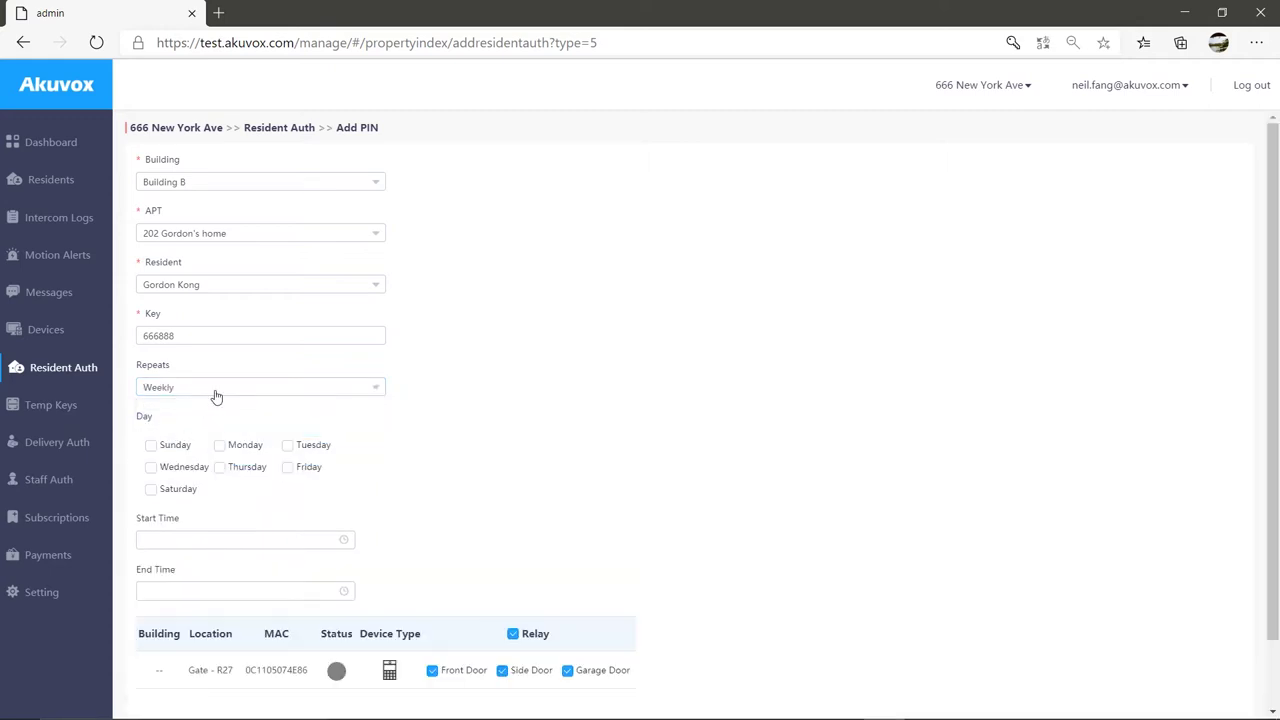
click(214, 396)
click(153, 433)
Make the PIN valid from 16:13:21 to 17:13:22.
click(235, 438)
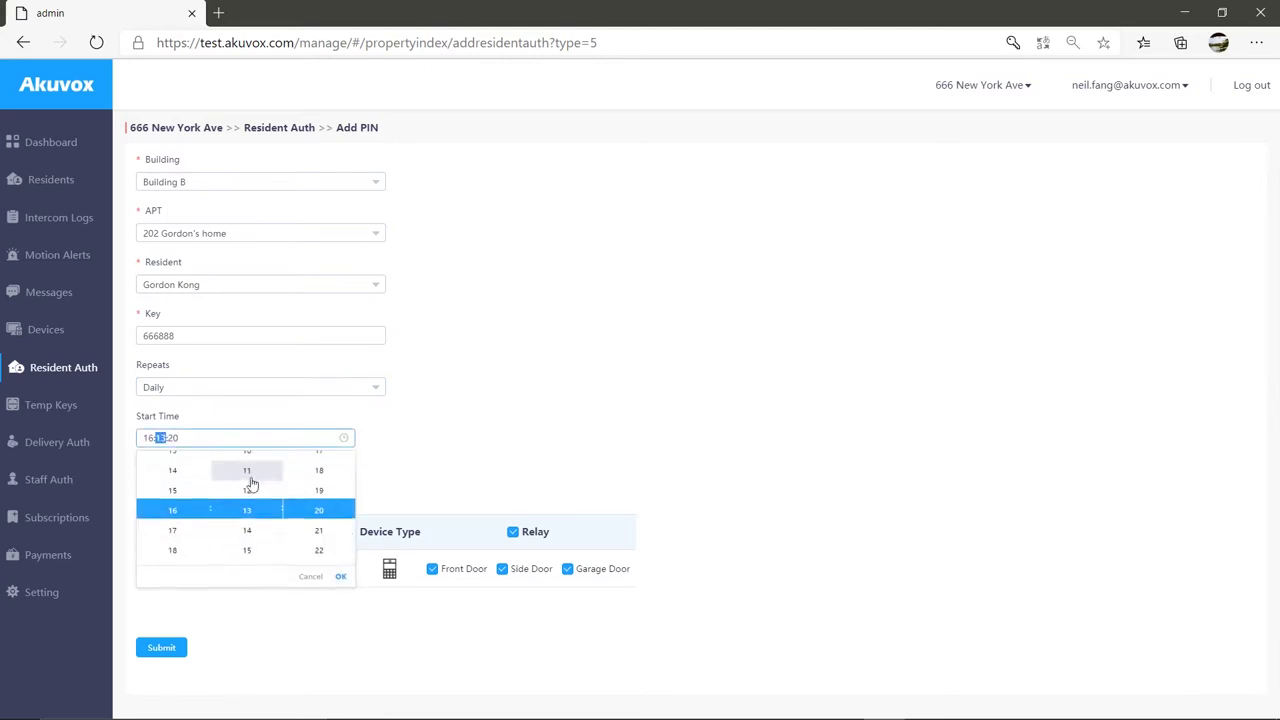
click(318, 536)
click(340, 576)
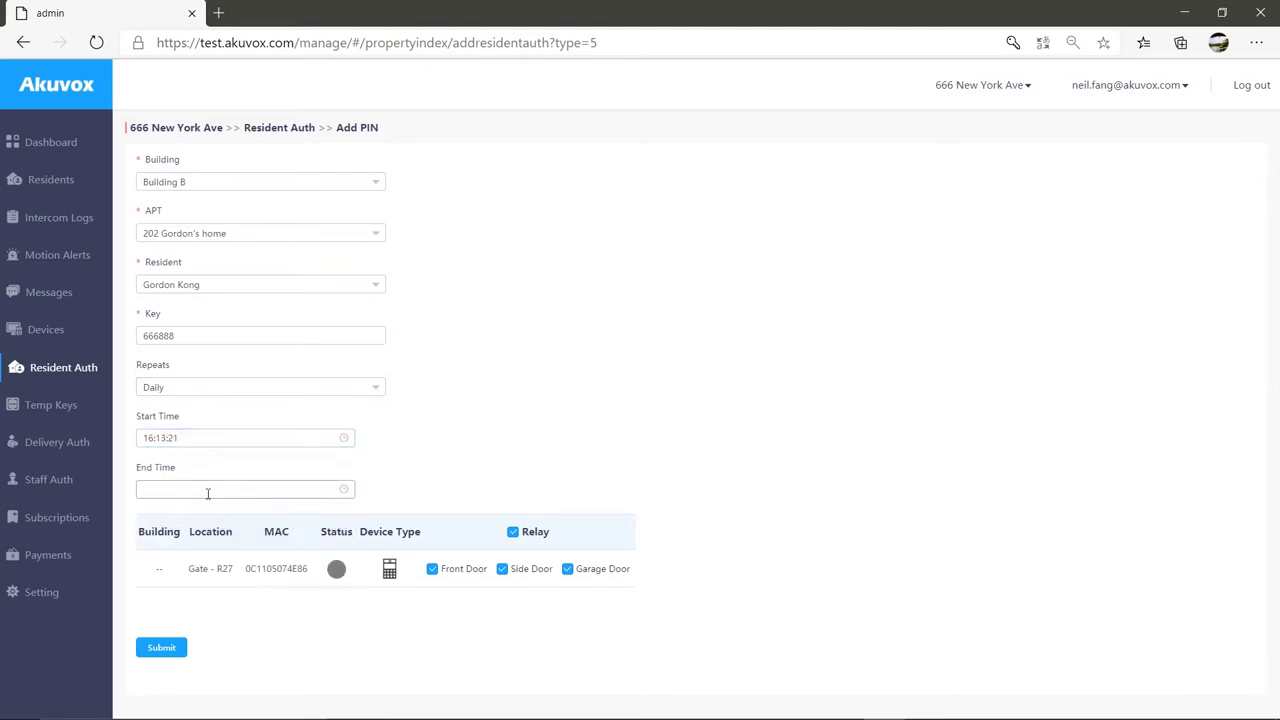
click(210, 489)
click(170, 582)
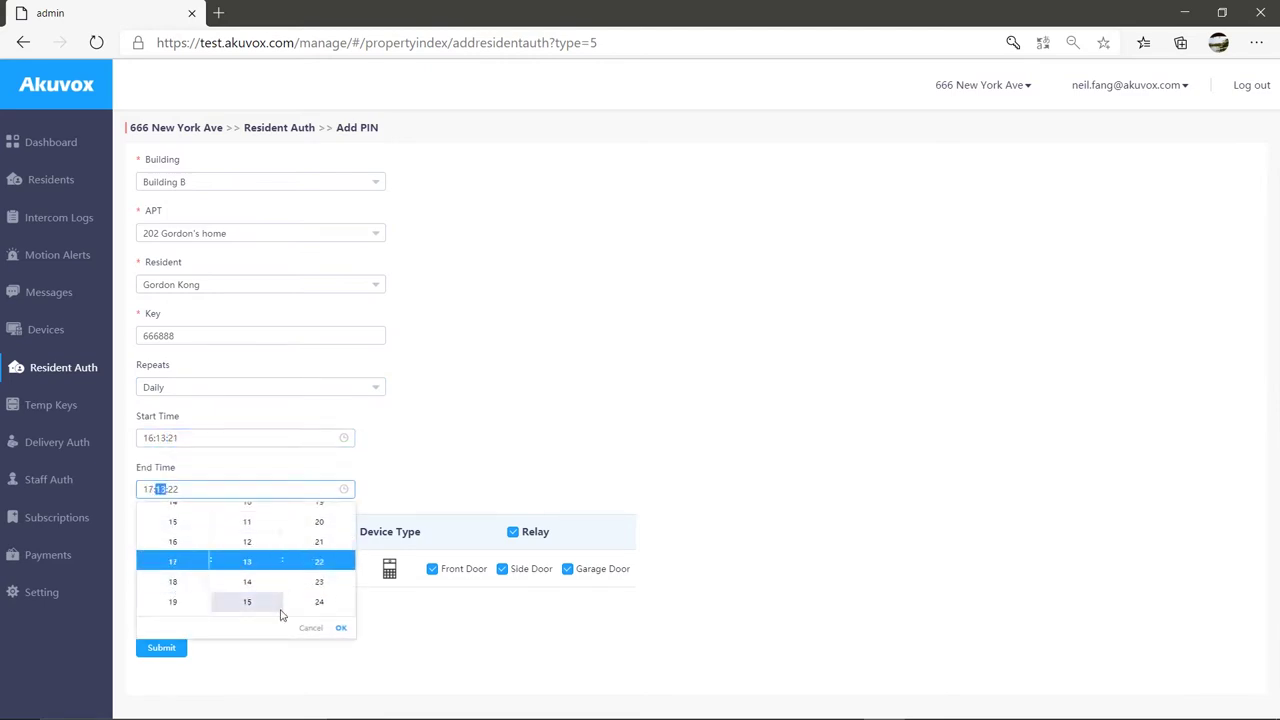
click(341, 628)
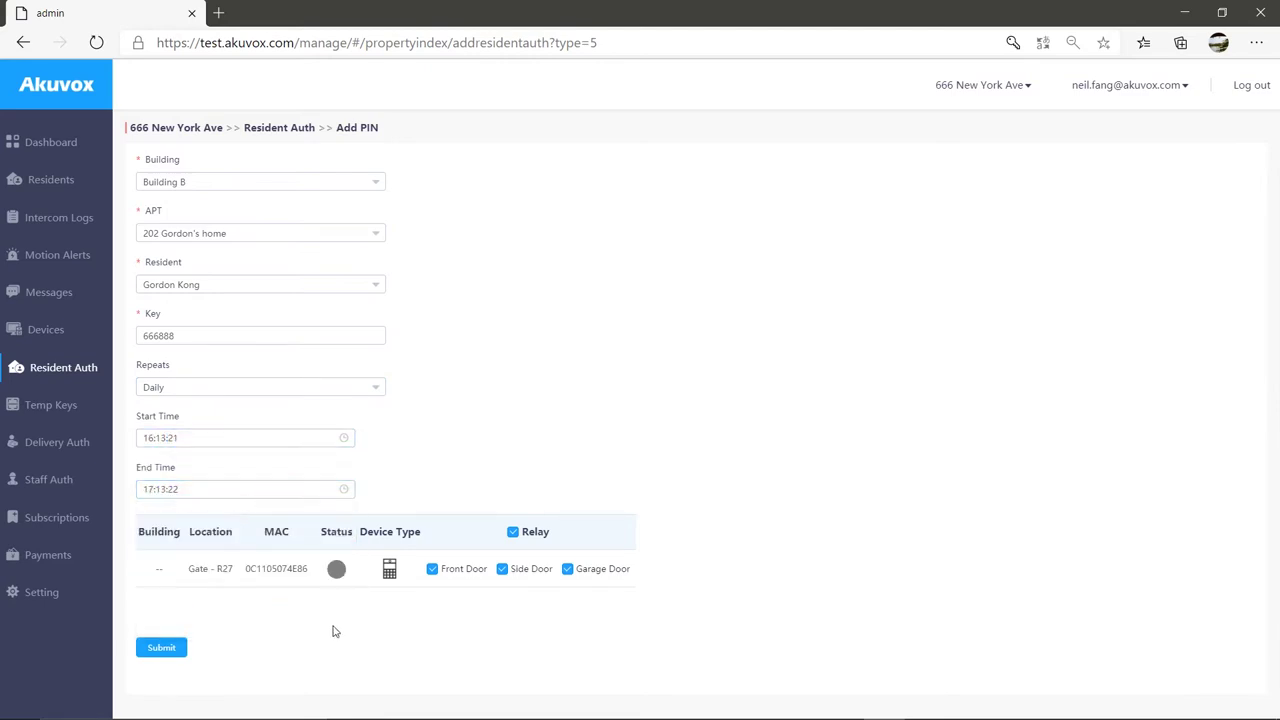
click(568, 569)
click(503, 569)
click(175, 648)
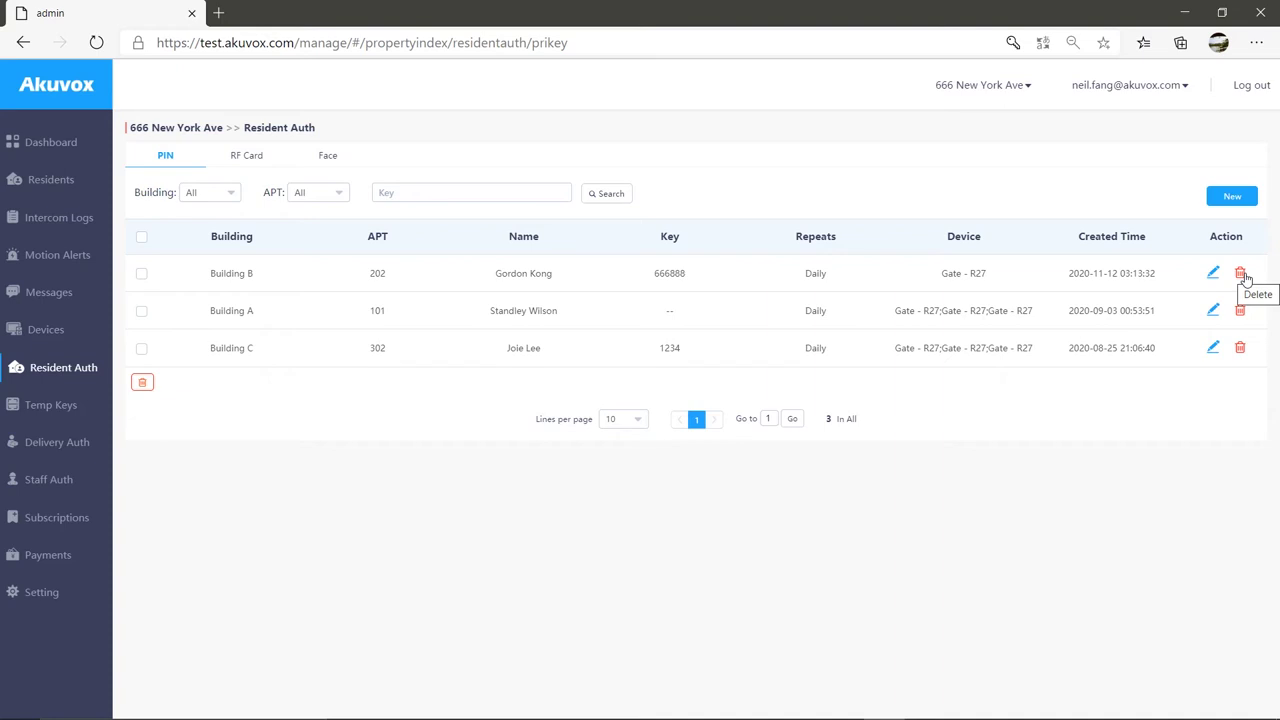
click(250, 157)
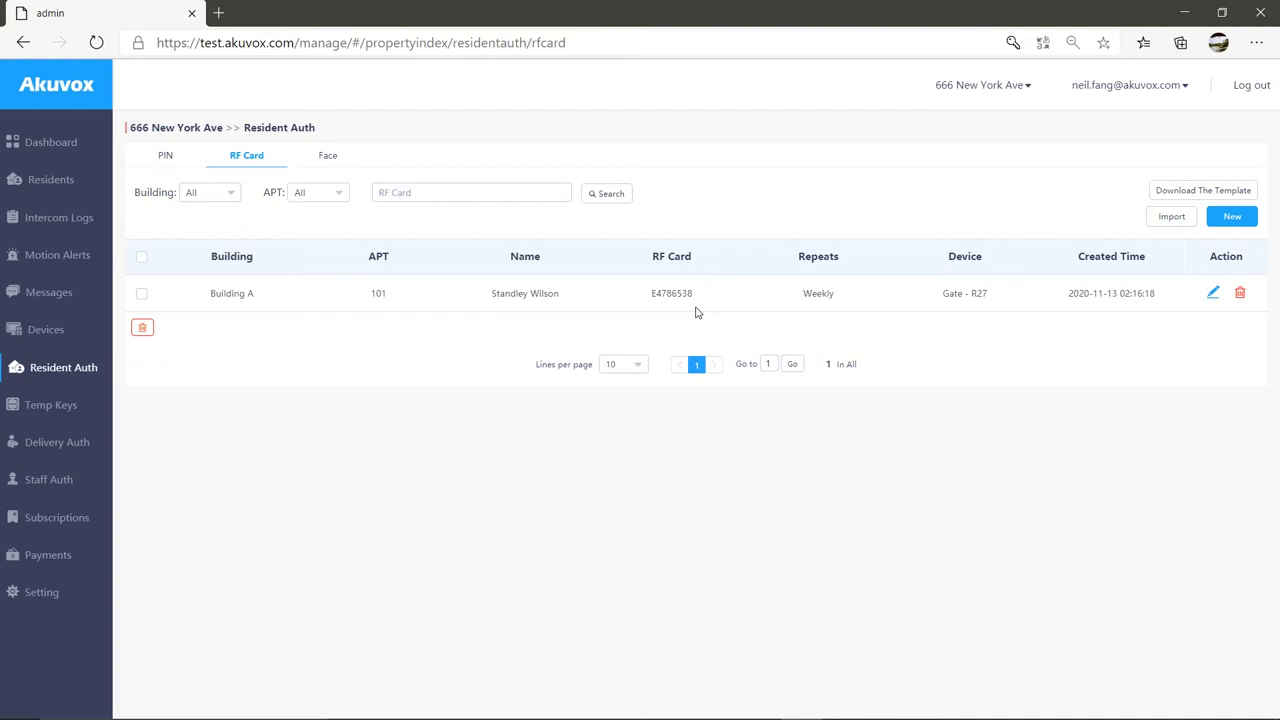
mouse_move(595, 372)
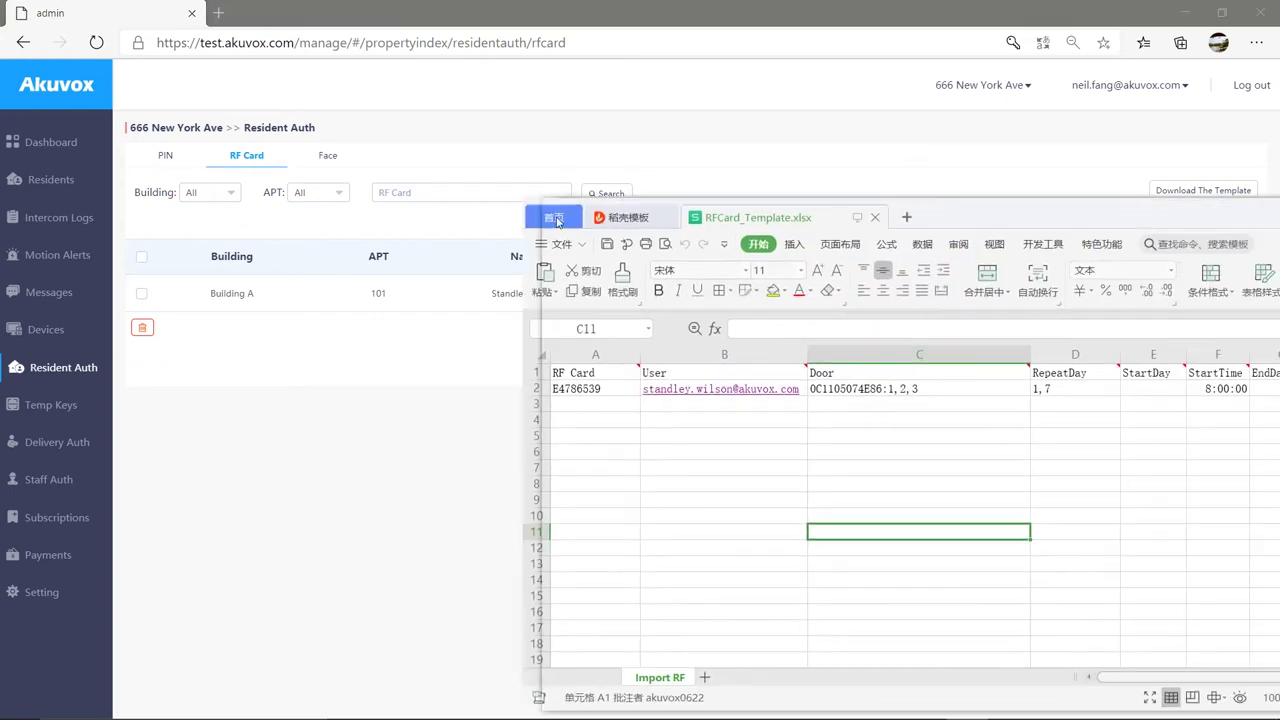
Bring the RFCard_Template spreadsheet window fully into view.
drag(669, 238, 273, 175)
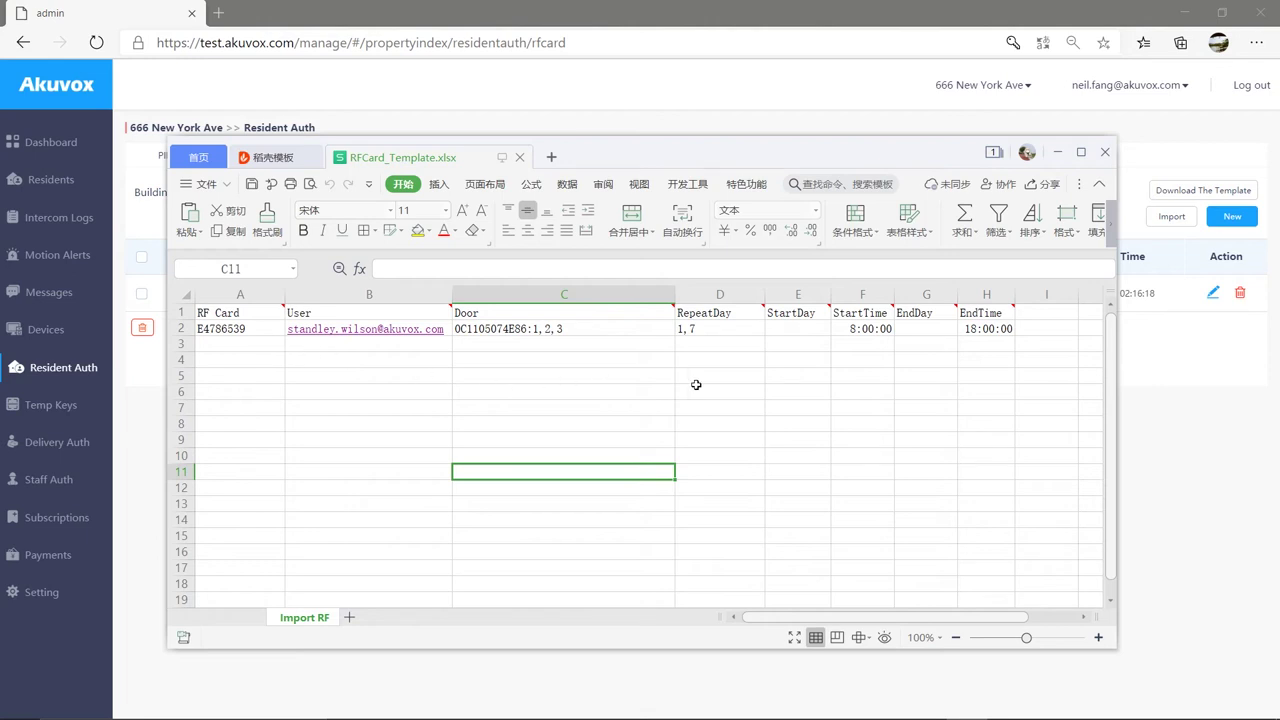
mouse_move(986, 312)
click(1105, 152)
click(1160, 218)
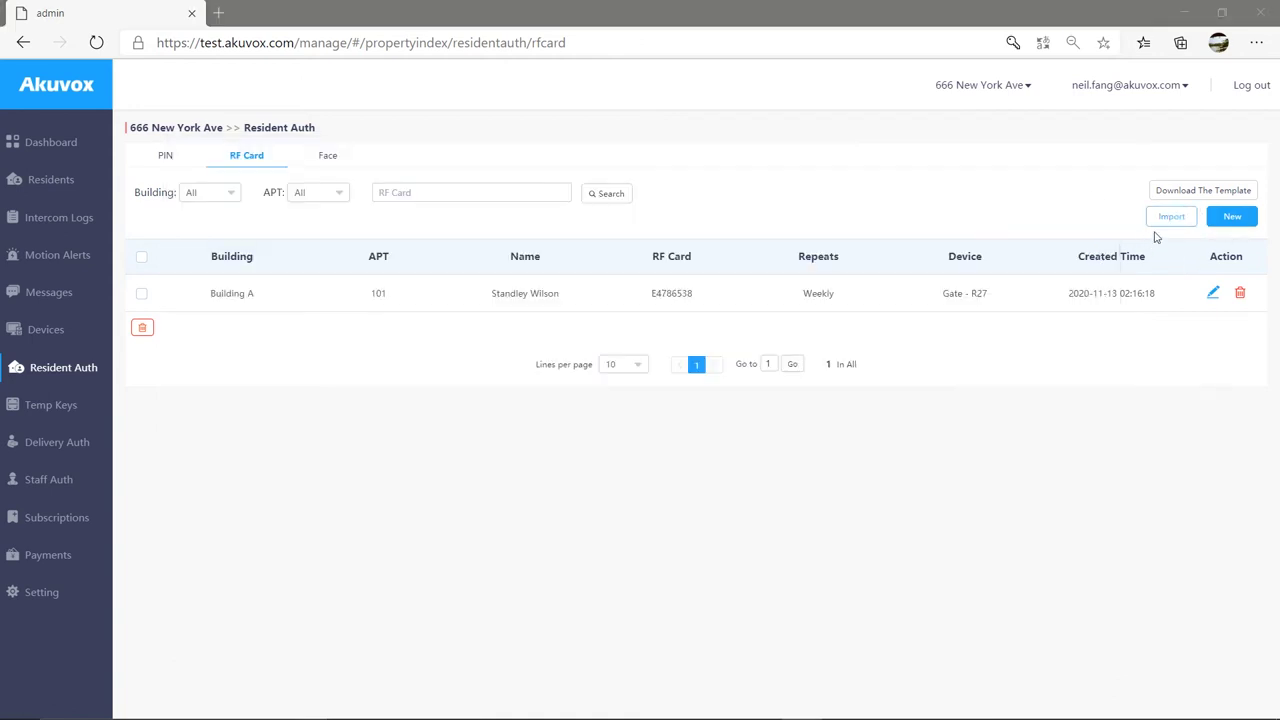
click(635, 338)
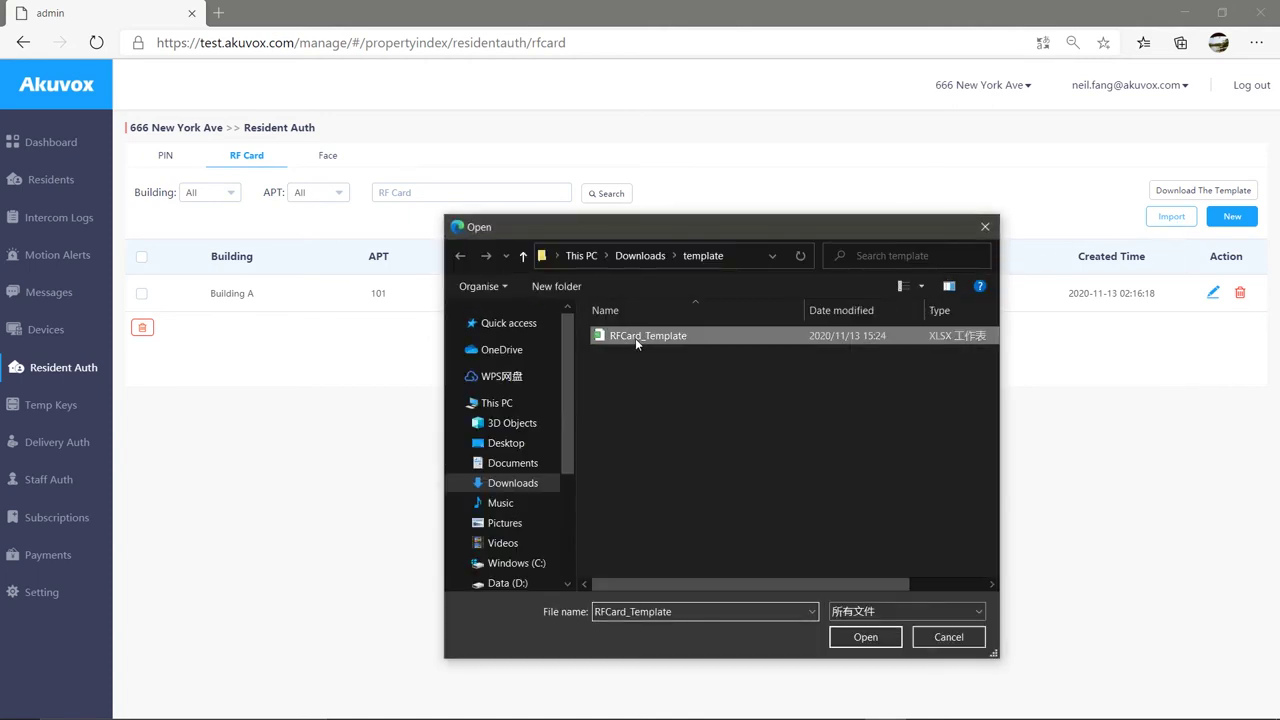
click(862, 641)
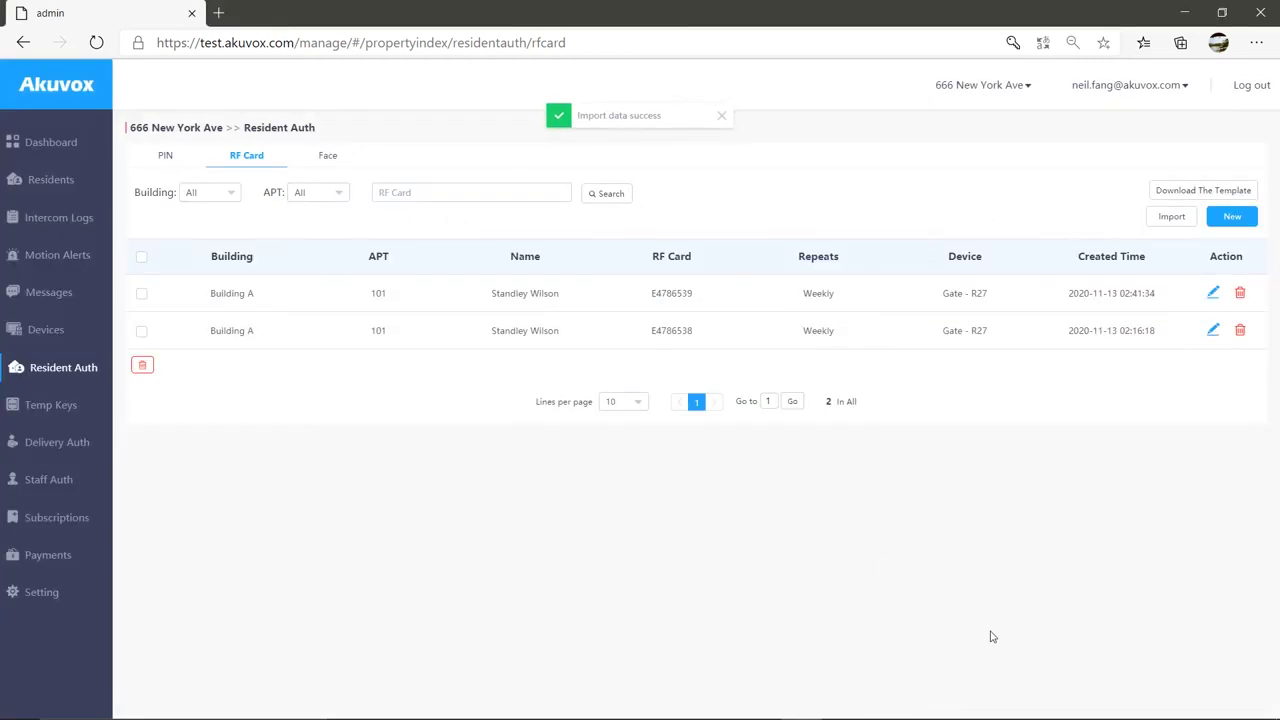
click(329, 163)
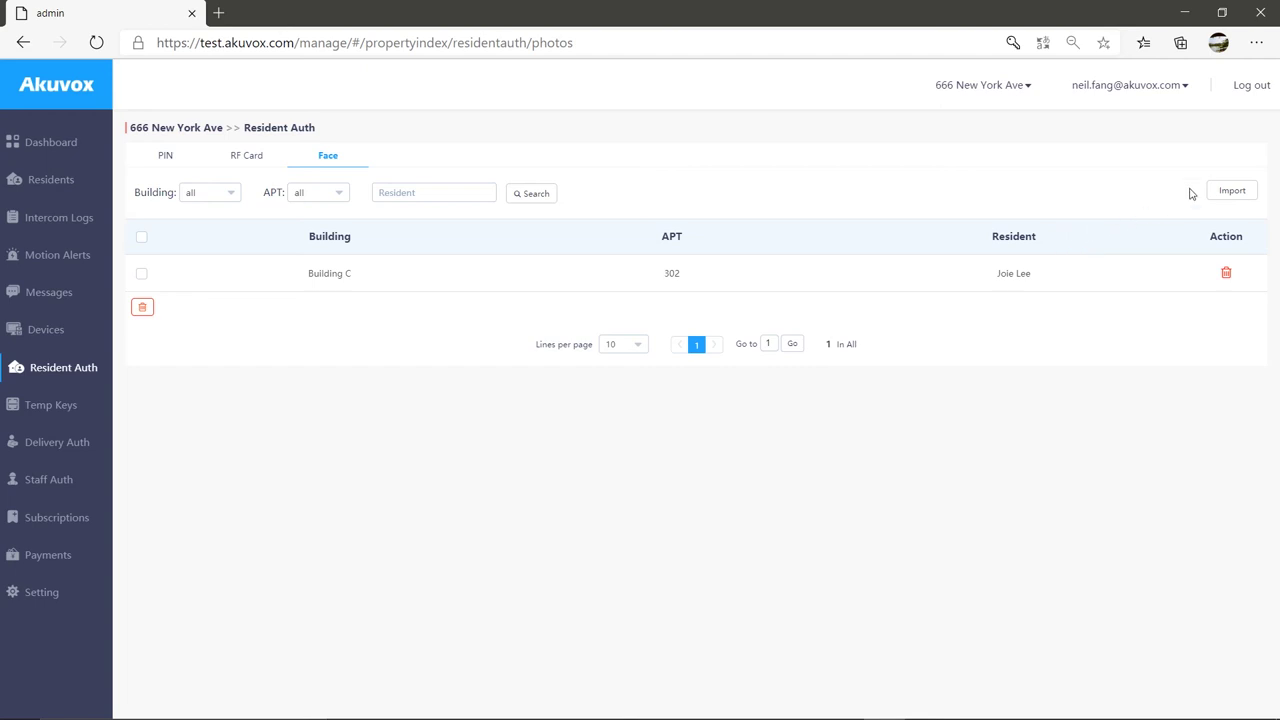
Open the Import Face Data dialog from the Face list.
click(1236, 192)
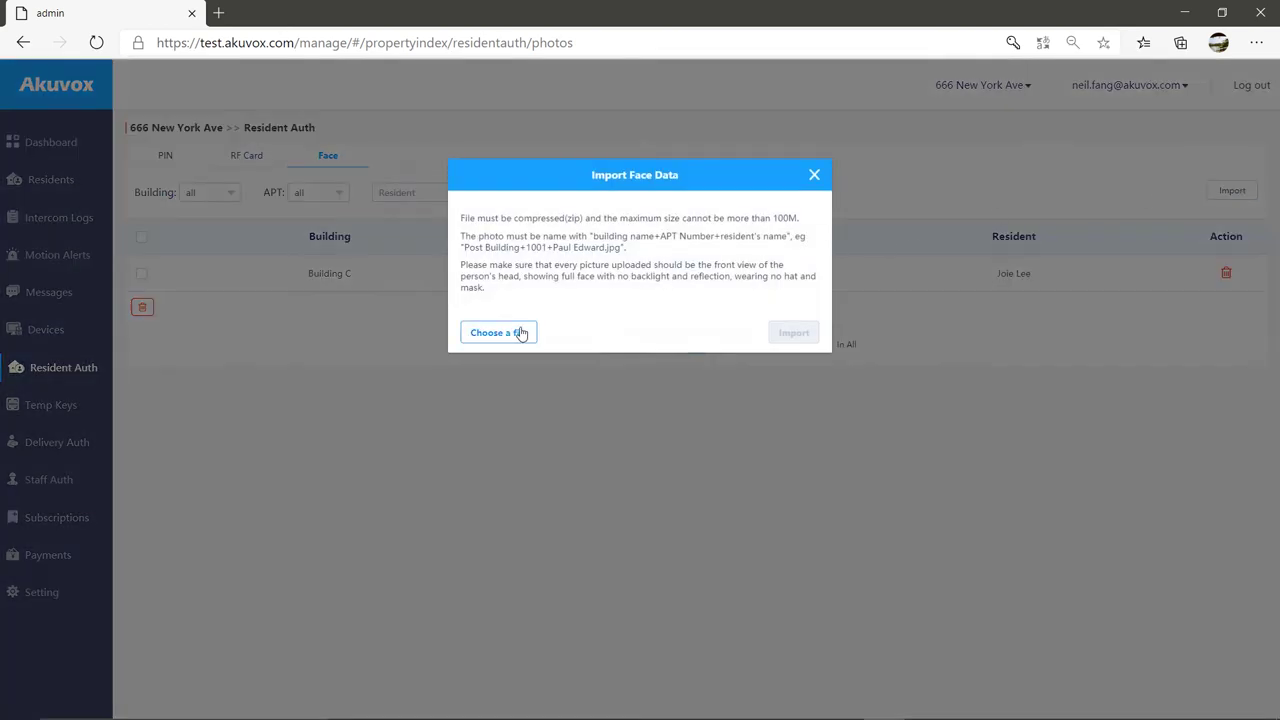
click(520, 333)
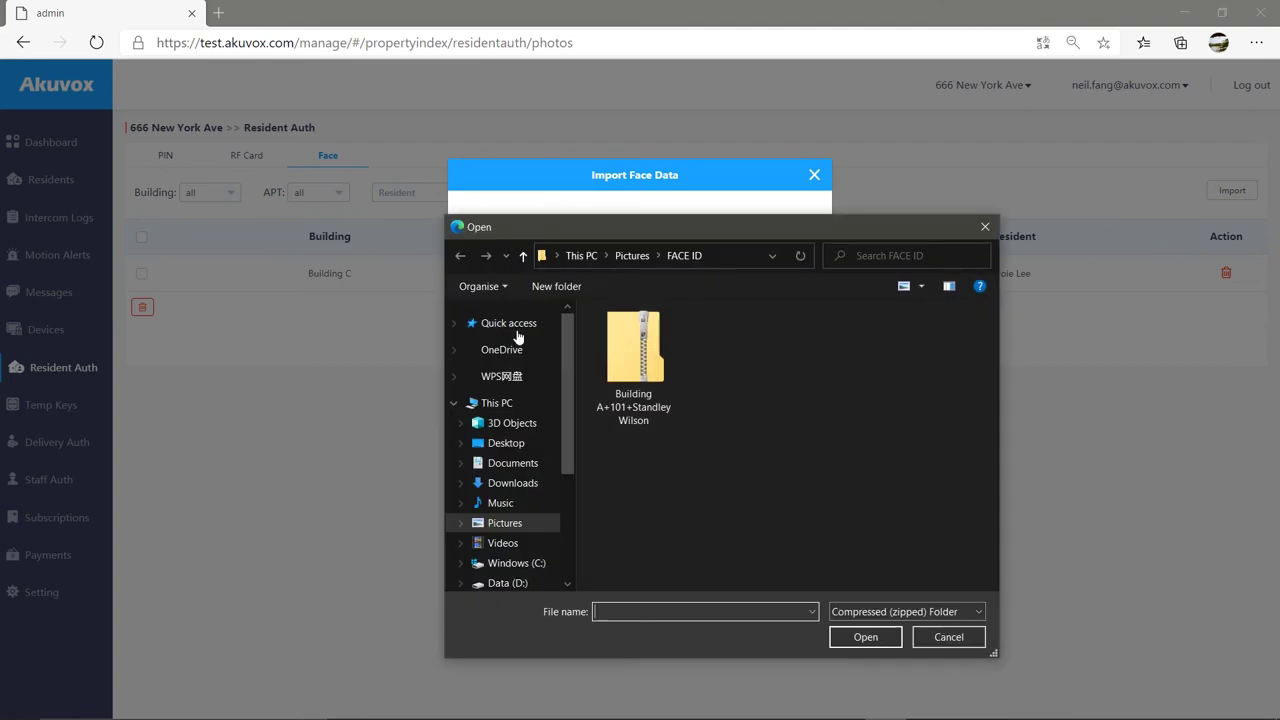
click(609, 360)
click(855, 638)
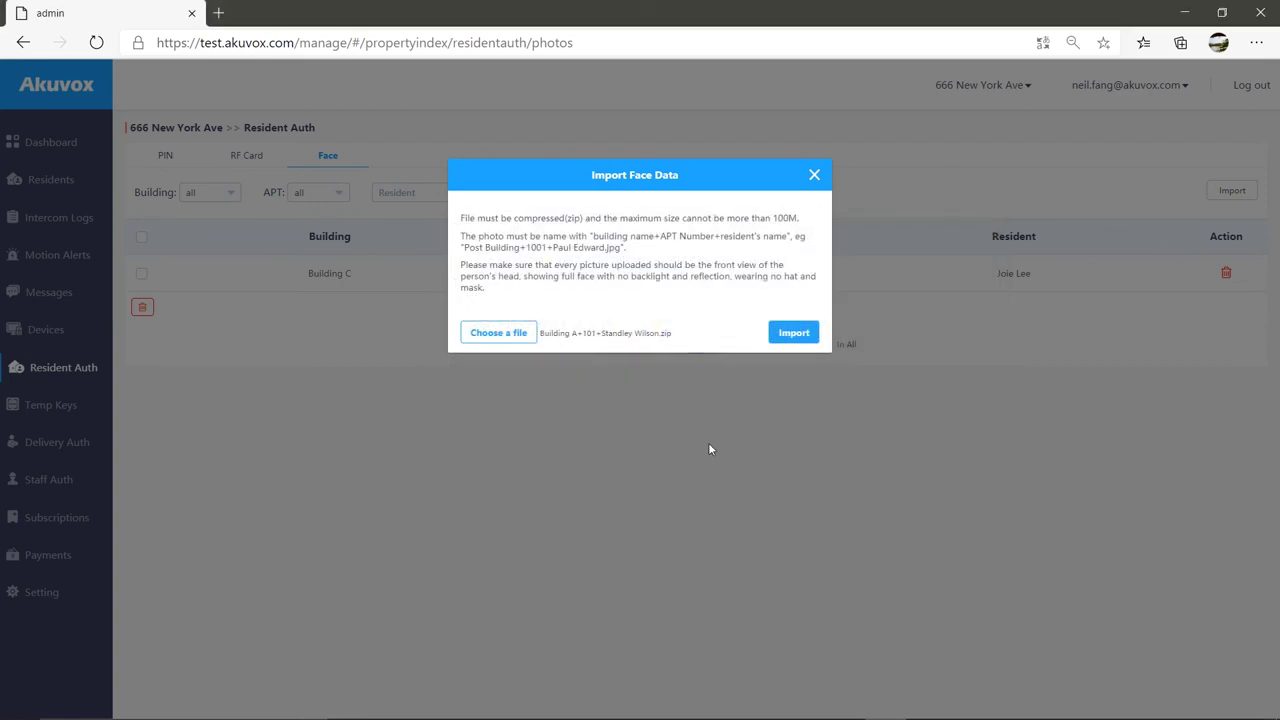
click(795, 333)
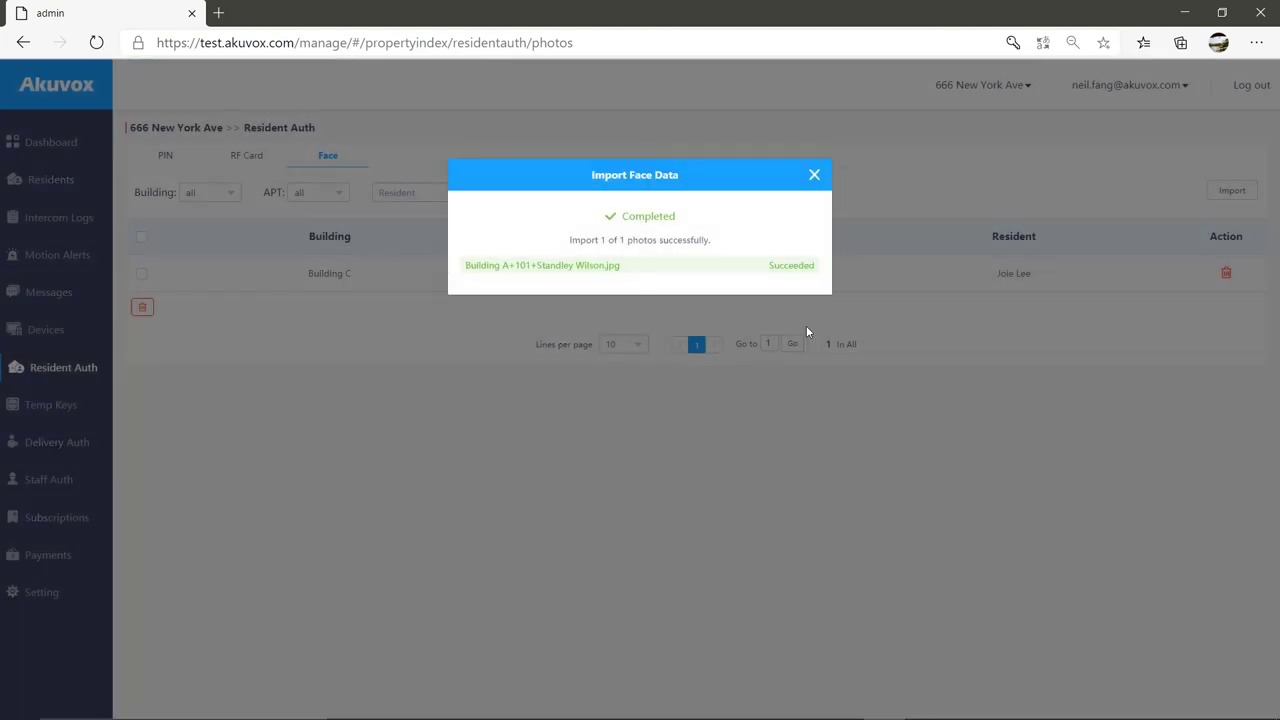
click(813, 176)
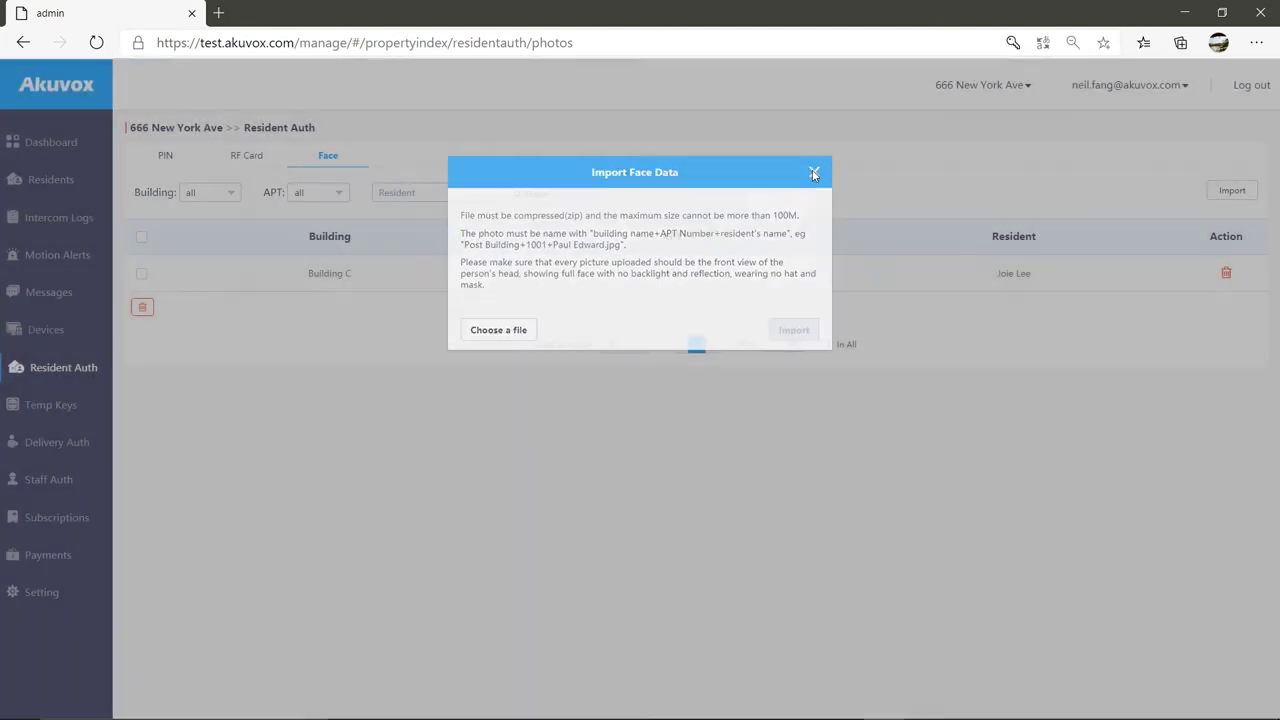